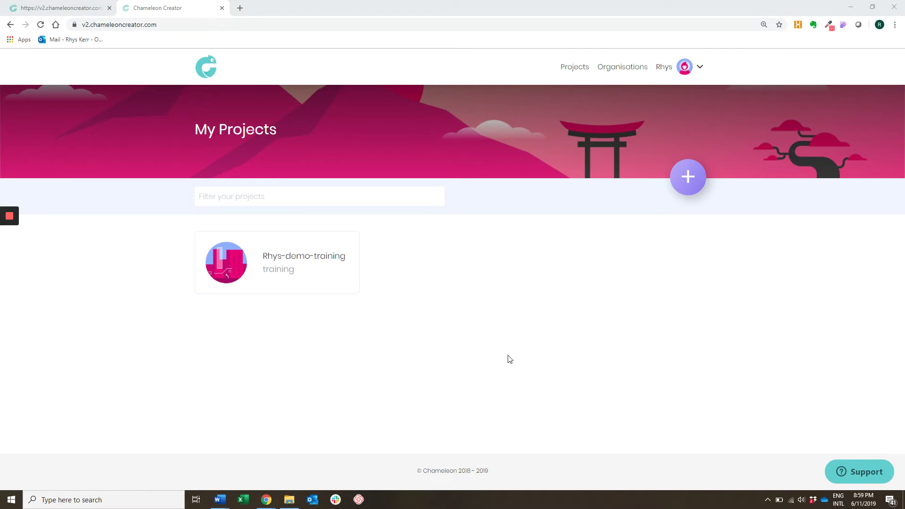
- Open the Rhys-demo-training project and change its module title to Rhys-demo-training-1
left_click(308, 262)
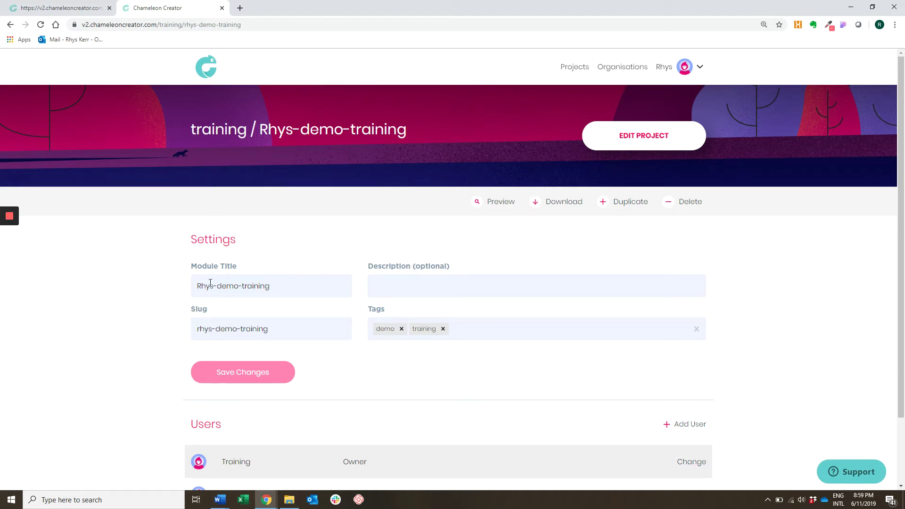
left_click(278, 287)
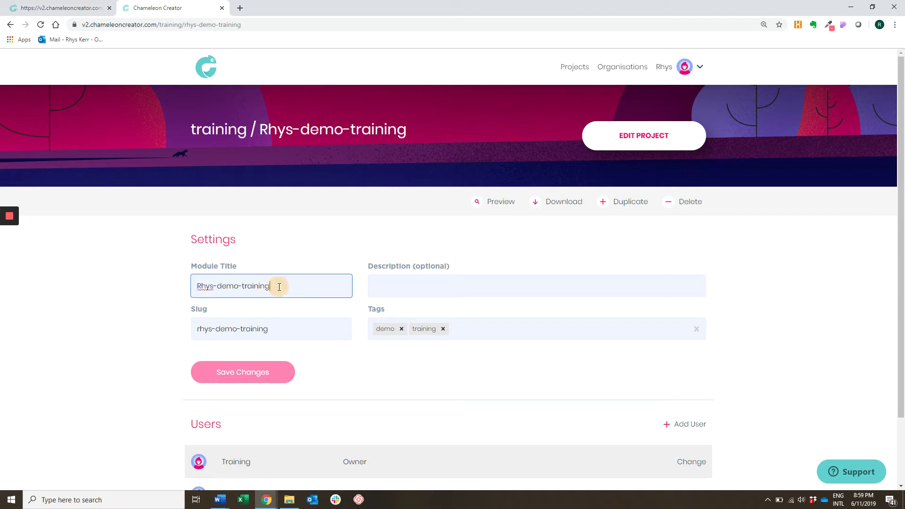
type("-1")
- Change the slug to rhys-demo-training-1 and remove the demo tag, leaving training
left_click(283, 332)
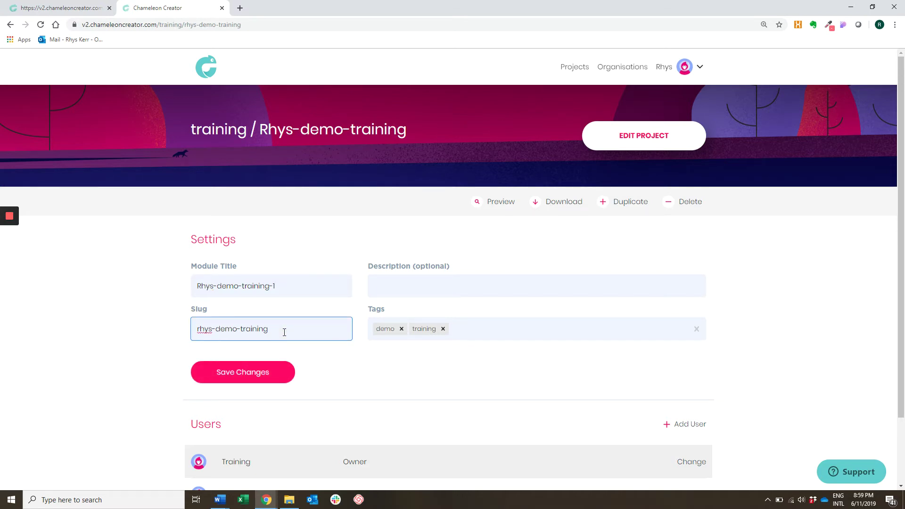
left_click_drag(283, 329, 191, 332)
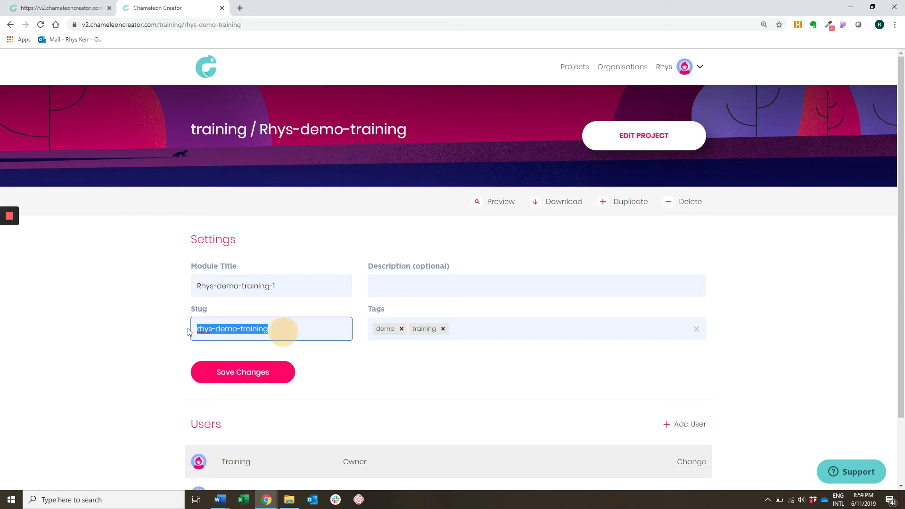
left_click(252, 25)
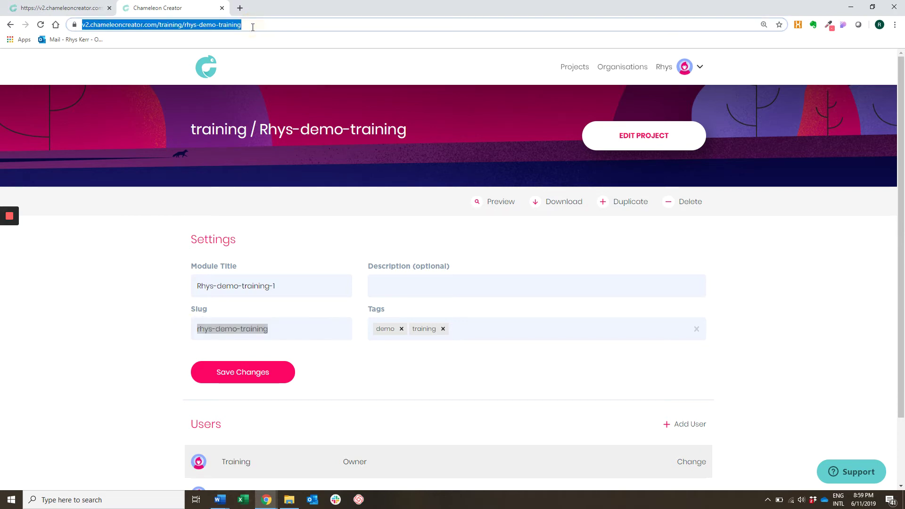
left_click(287, 327)
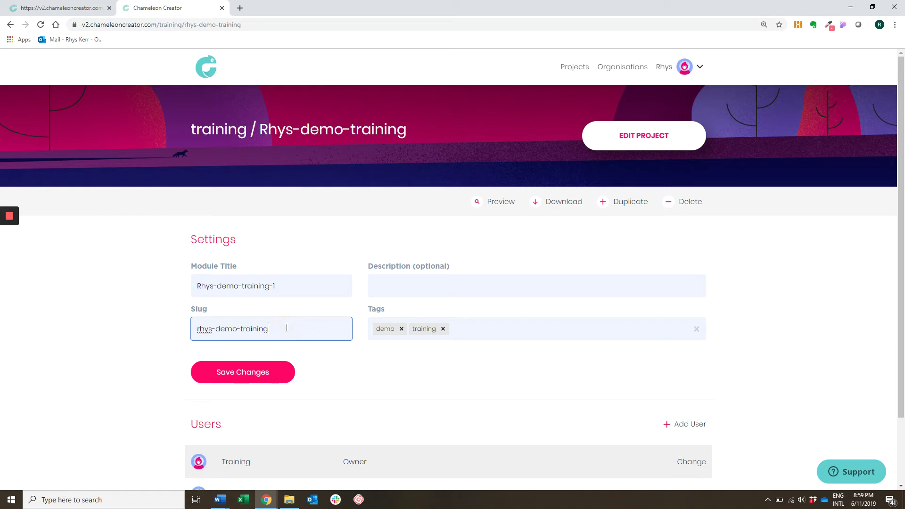
type("-1")
left_click(402, 329)
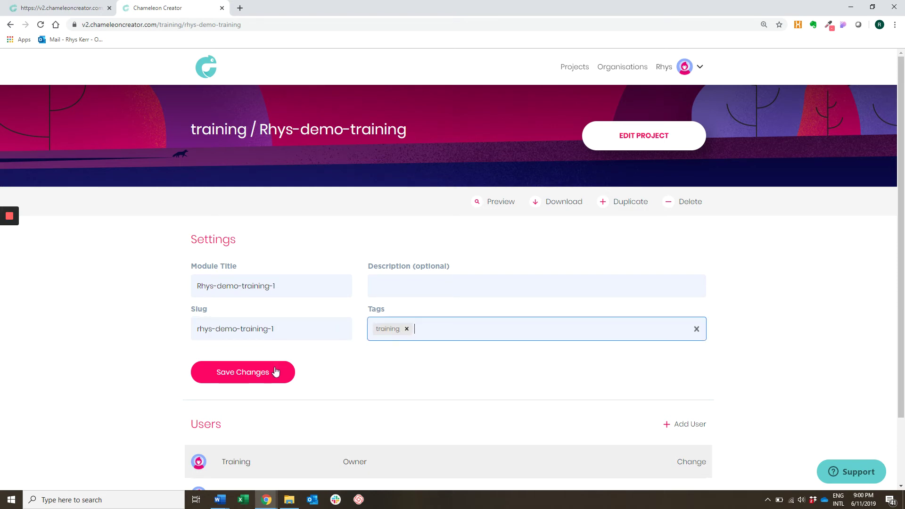
- Enter the description 'This is a module to demo Chameleon' and save the project settings
left_click(422, 281)
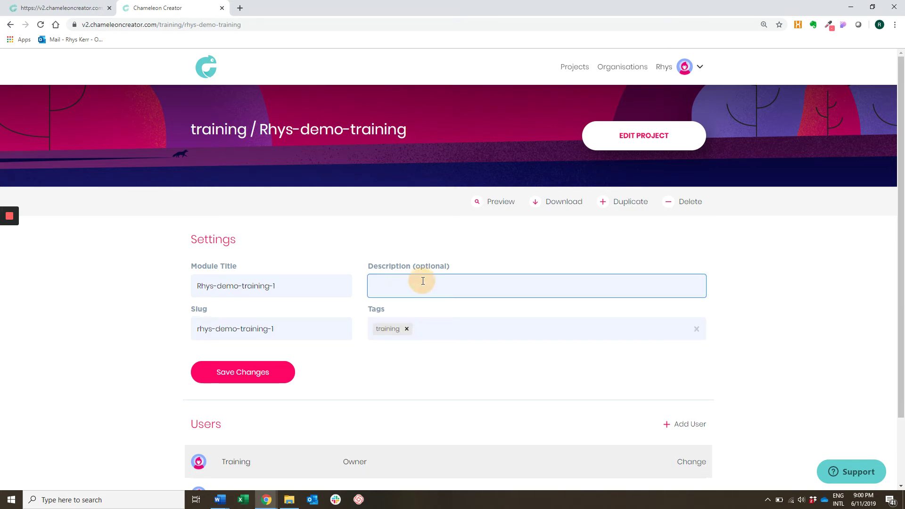
type("This is ")
type("a module")
type(" to demo Cha")
type("meleon")
left_click(257, 373)
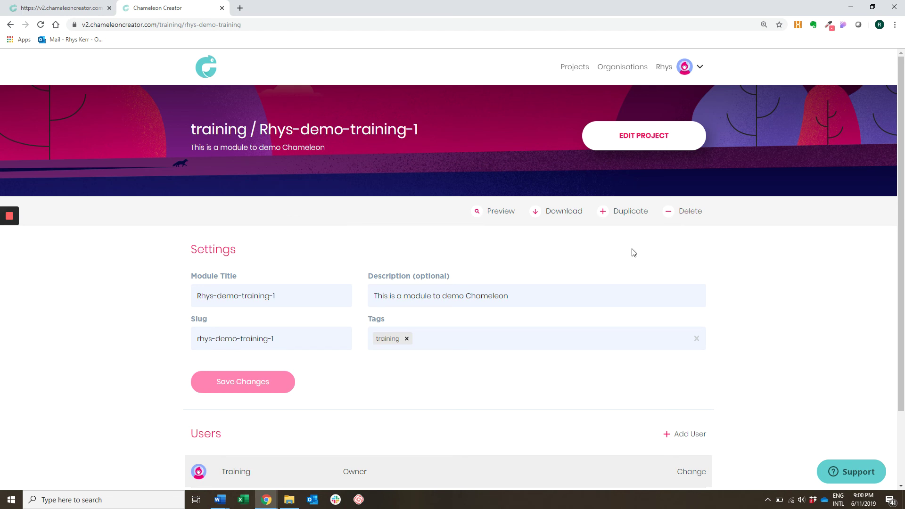
scroll(634, 252, "down", 1)
scroll(634, 253, "down", 1)
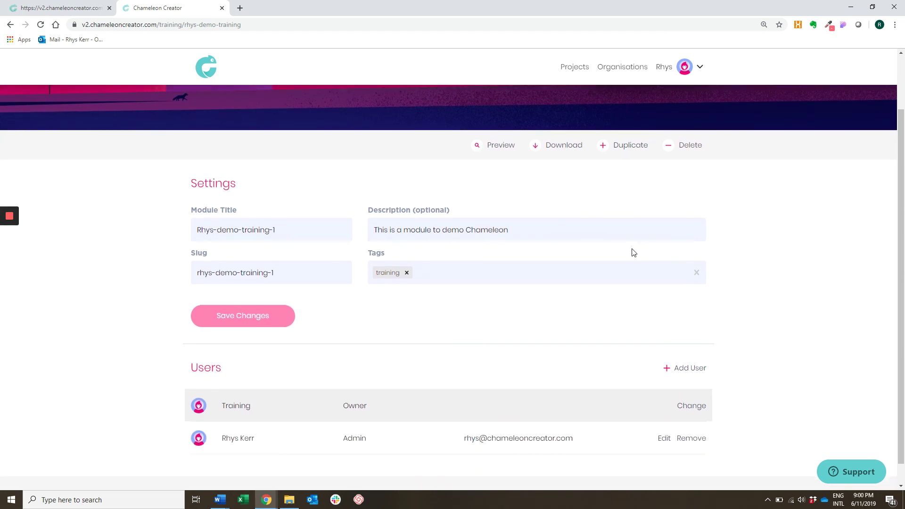